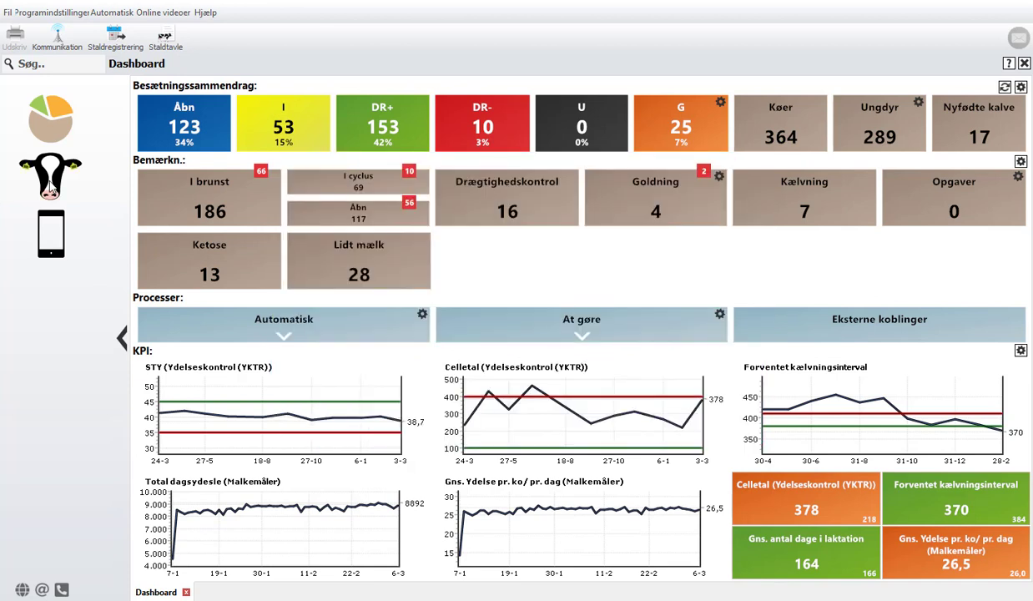
- Open Dyrlægens kontrolliste from the Ledsagelse section of Management
{"action": "left_click", "coordinate": [50, 190]}
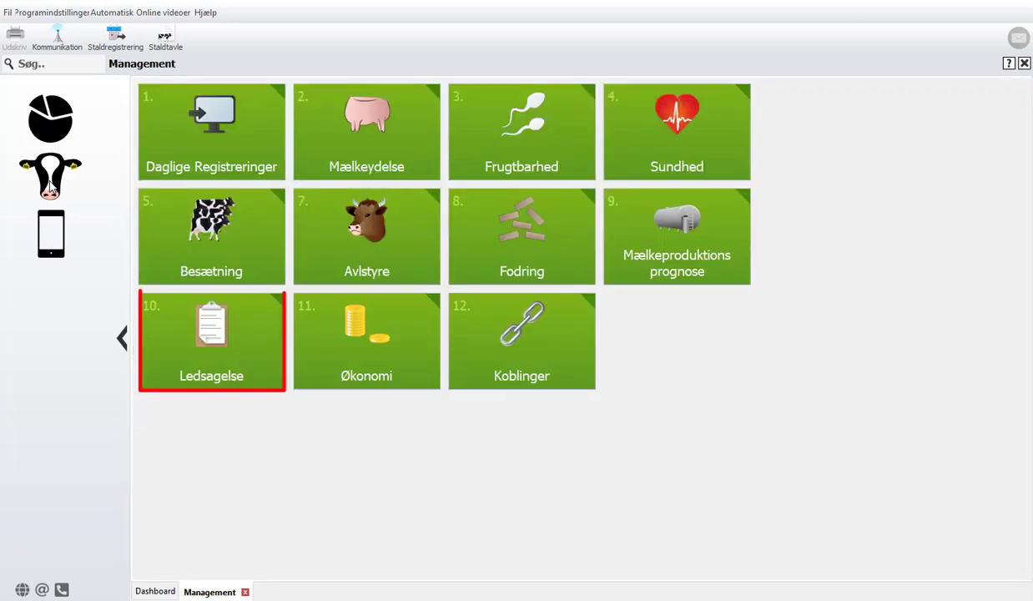
{"action": "left_click", "coordinate": [213, 334]}
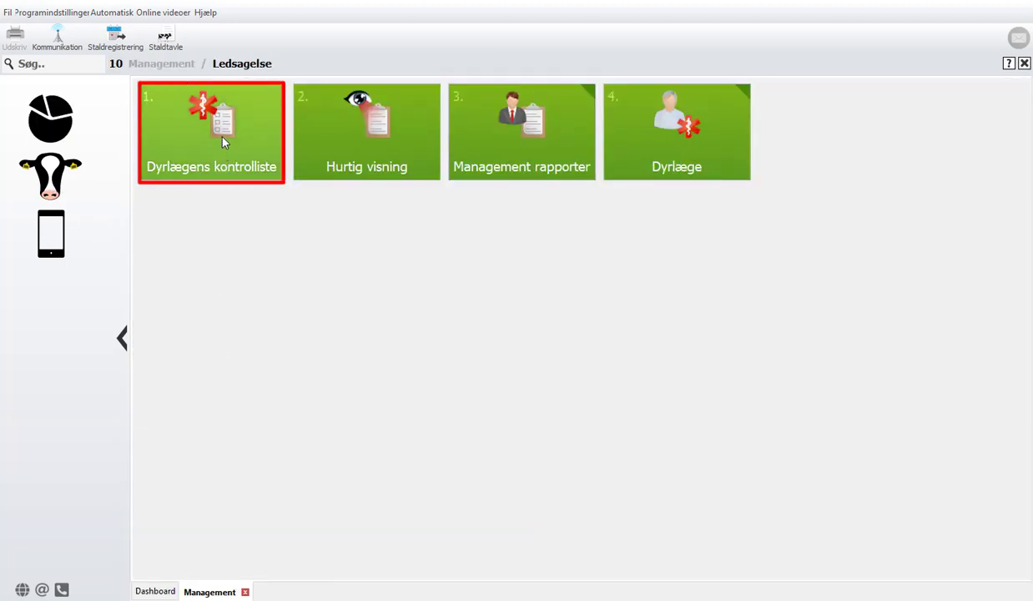
{"action": "left_click", "coordinate": [222, 139]}
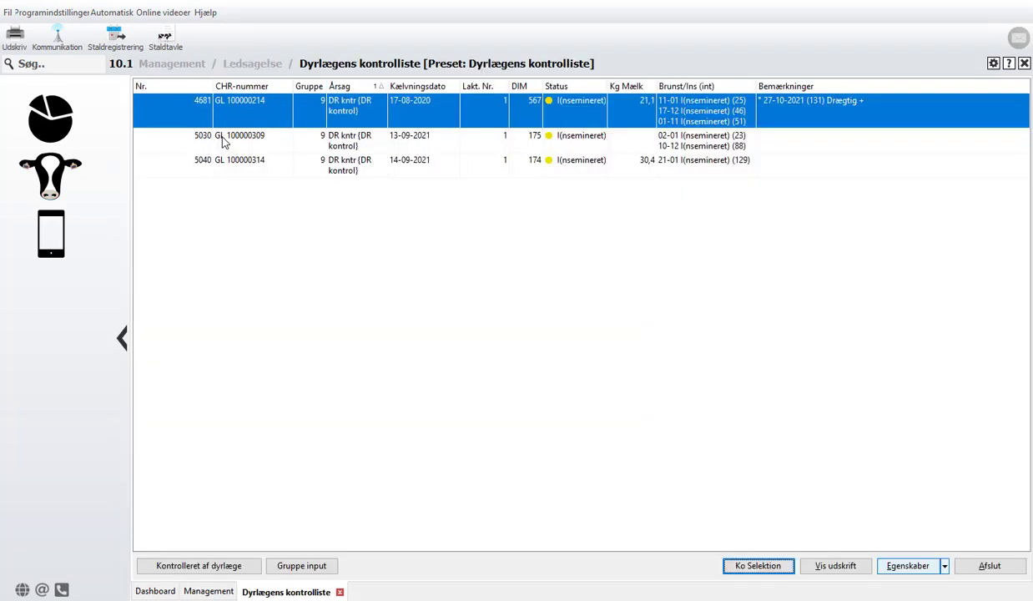
- Open the control list's properties and review its general settings, animal selection criteria and available control reasons
{"action": "left_click", "coordinate": [908, 565]}
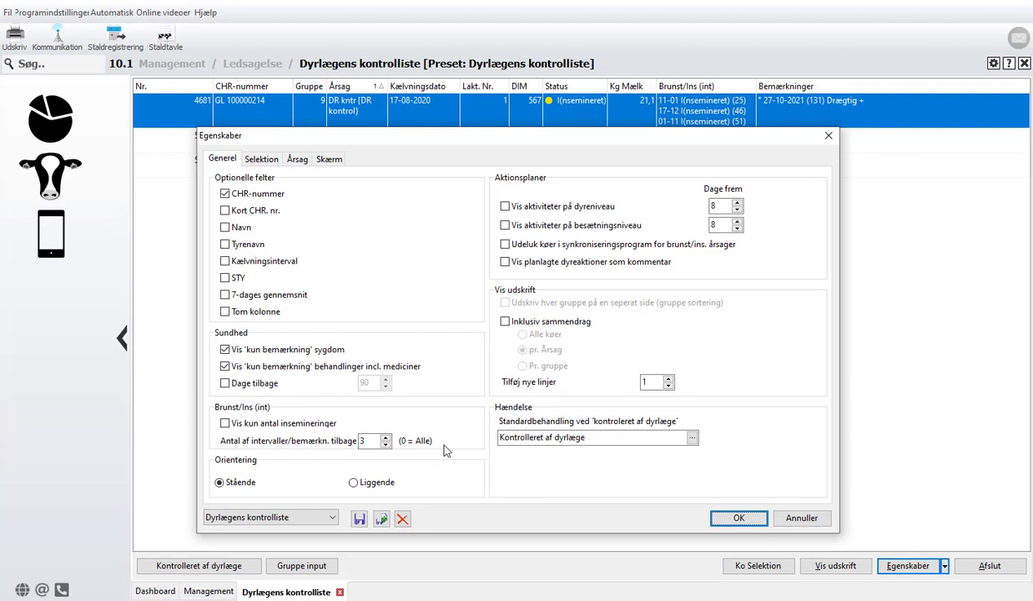
{"action": "left_click", "coordinate": [267, 161]}
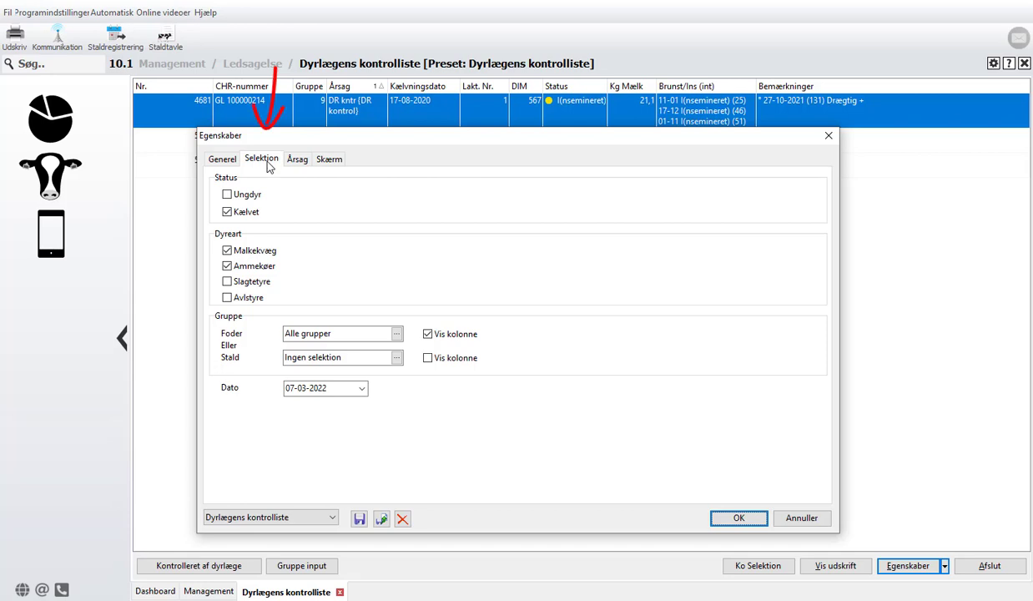
{"action": "left_click", "coordinate": [298, 161]}
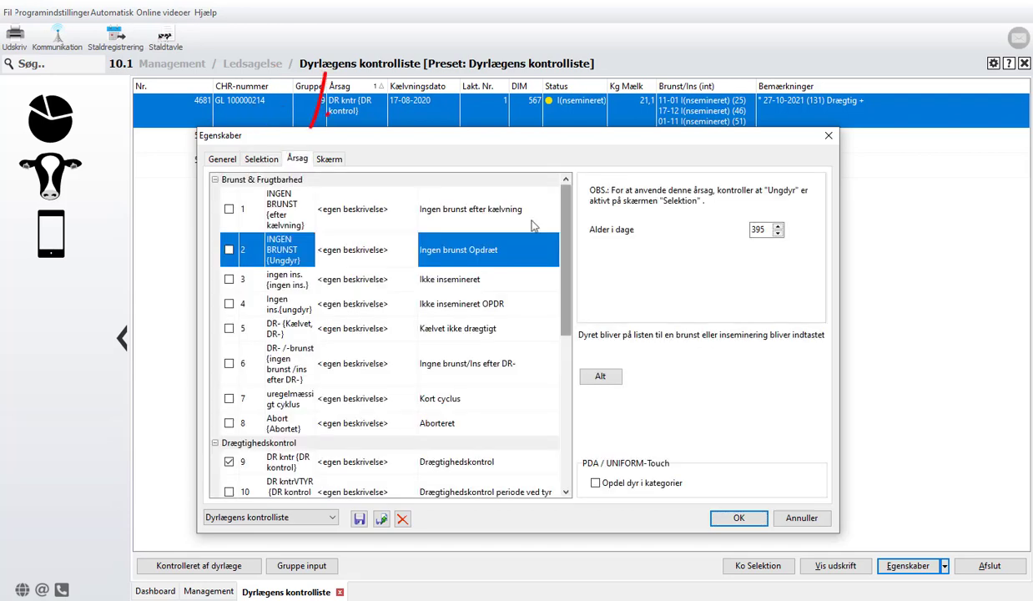
{"action": "left_click_drag", "start_coordinate": [566, 242], "coordinate": [576, 281]}
{"action": "scroll", "coordinate": [510, 299], "scroll_direction": "down", "scroll_amount": 2}
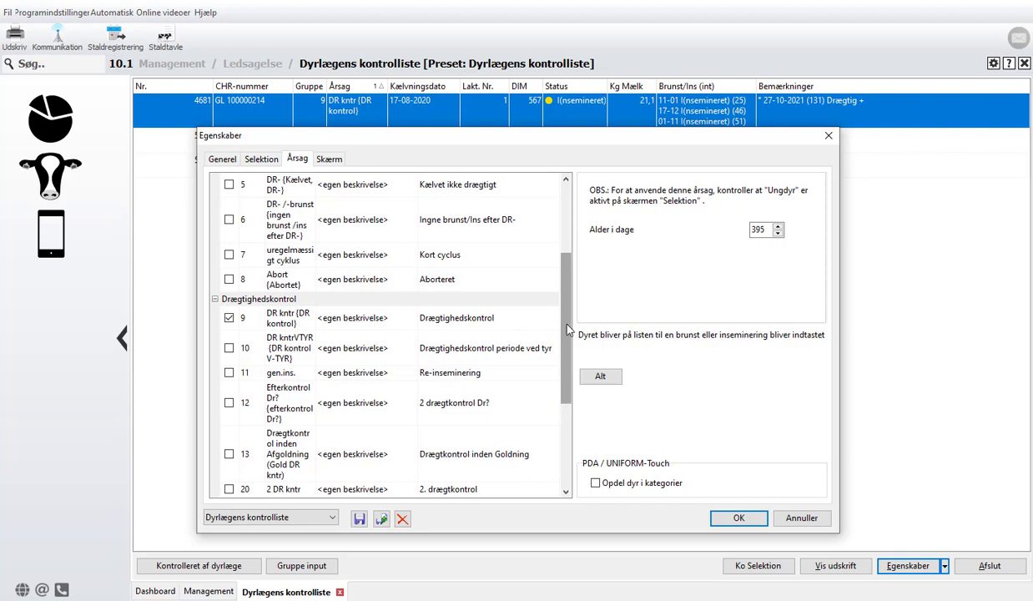
{"action": "left_click_drag", "start_coordinate": [566, 326], "coordinate": [566, 263]}
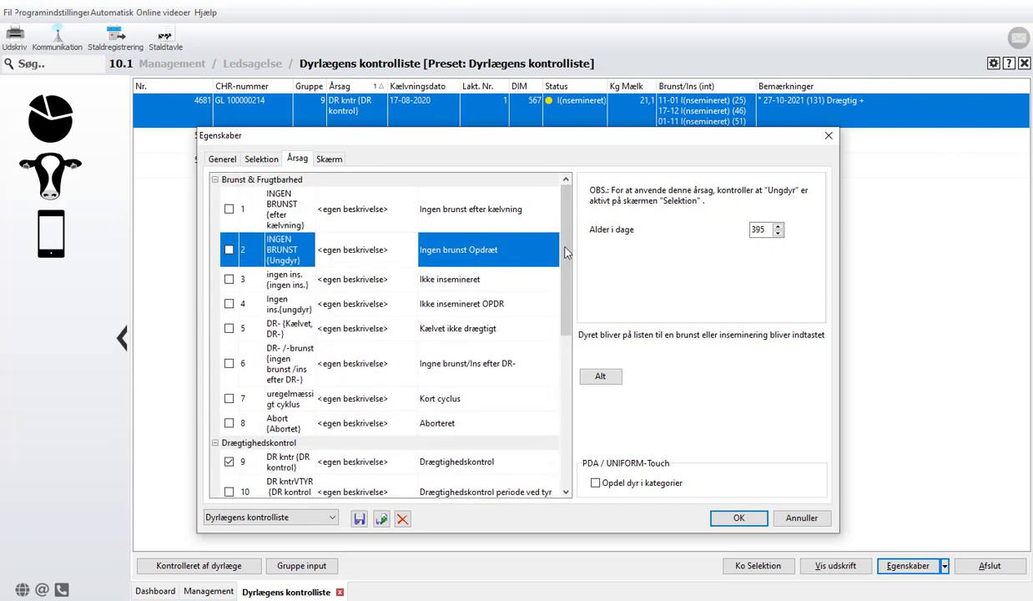
- Examine the settings of each Brunst & Frugtbarhed reason, from Ingen brunst efter kælvning through Aborteret
{"action": "left_click", "coordinate": [308, 215]}
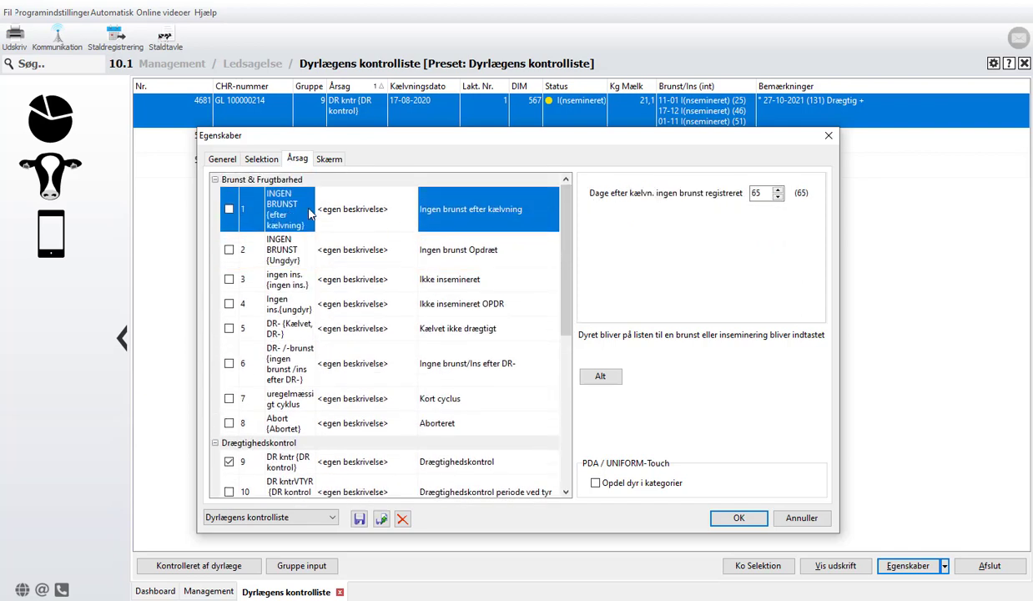
{"action": "left_click", "coordinate": [369, 246]}
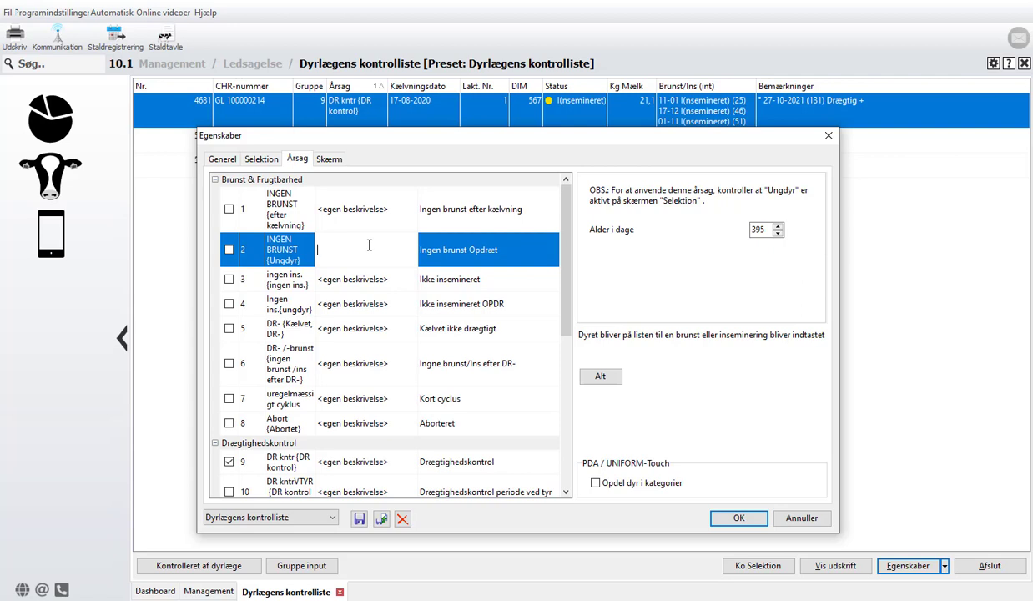
{"action": "key", "text": "Down"}
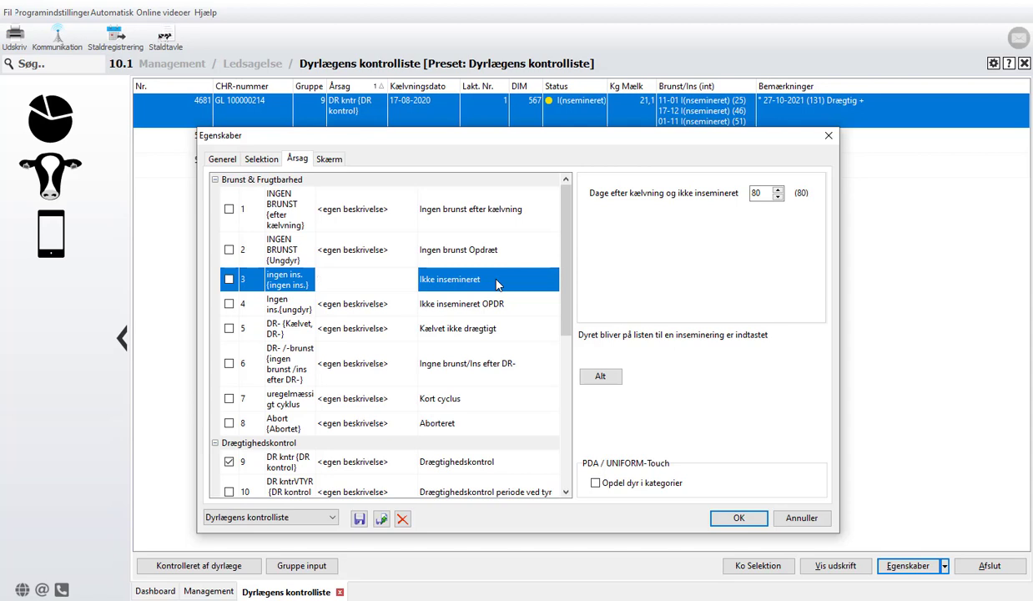
{"action": "left_click", "coordinate": [518, 311]}
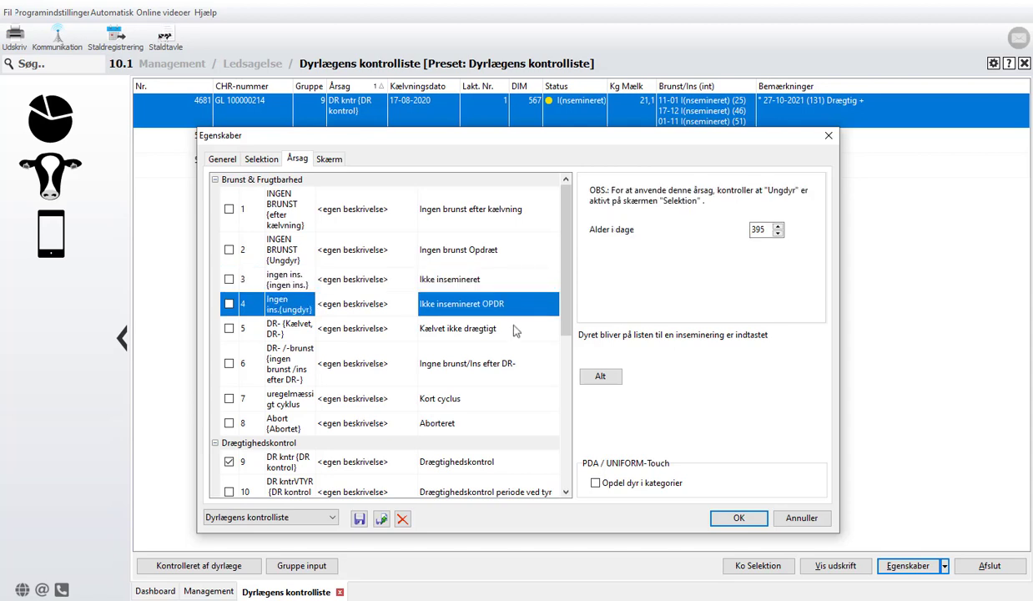
{"action": "left_click", "coordinate": [512, 335]}
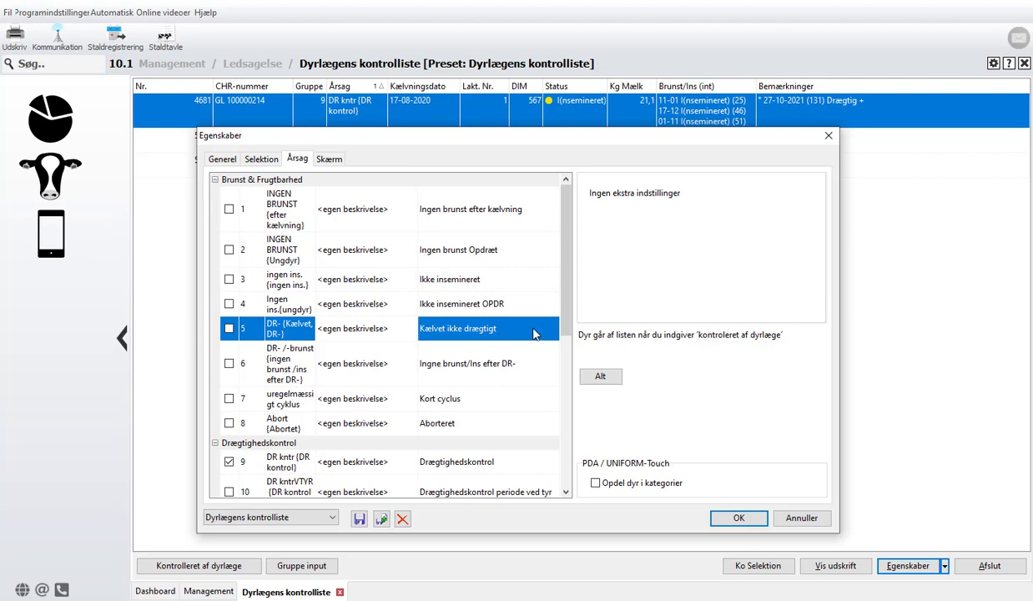
{"action": "left_click", "coordinate": [528, 366]}
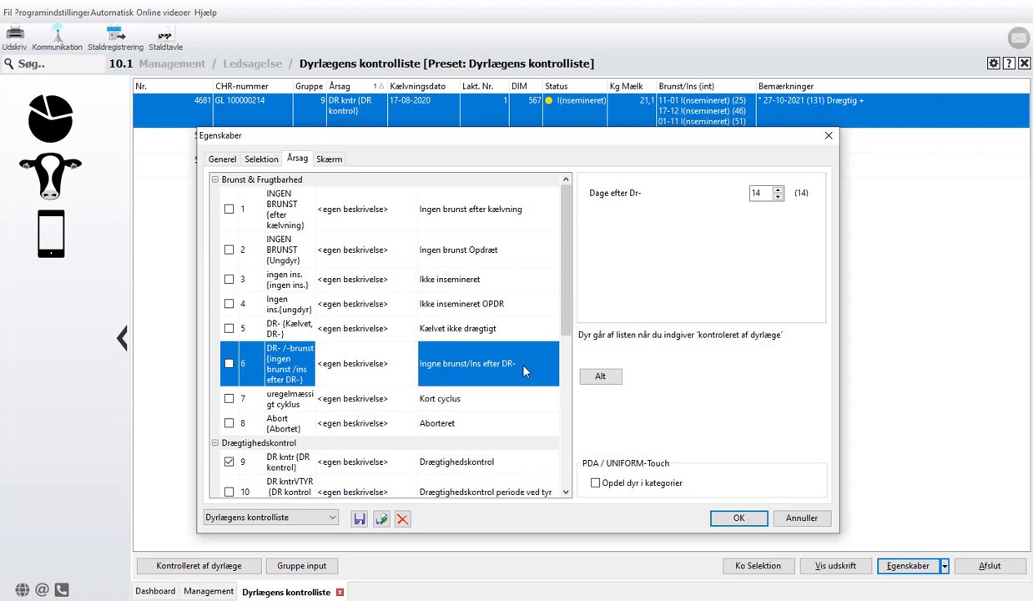
{"action": "left_click", "coordinate": [495, 404]}
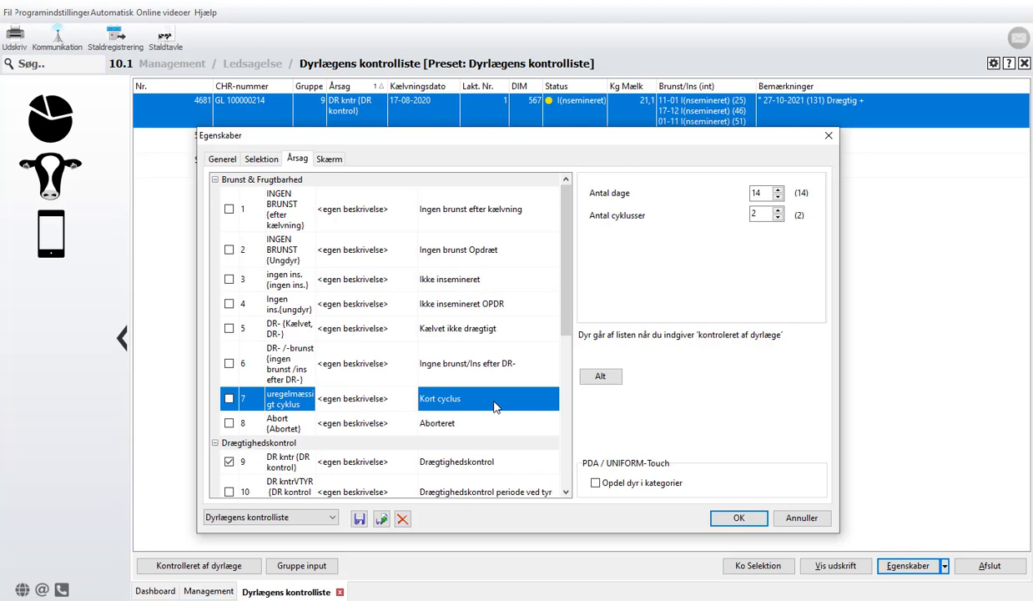
{"action": "left_click", "coordinate": [476, 426]}
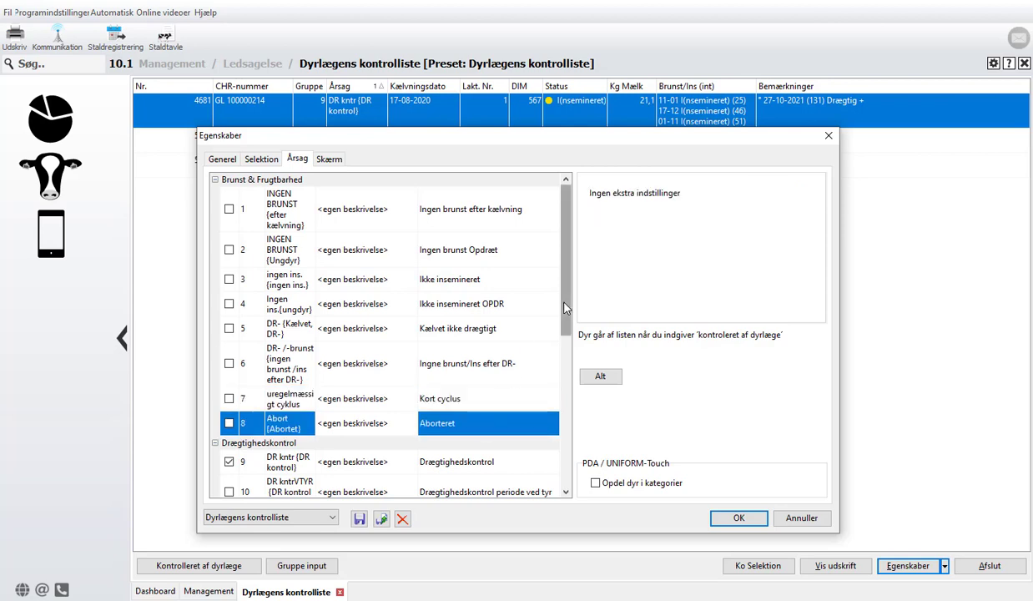
- Examine the day limits and removal rules of each Drægtighedskontrol reason, from Drægtighedskontrol through 2. drægtkontrol
{"action": "scroll", "coordinate": [571, 336], "scroll_direction": "down", "scroll_amount": 2}
{"action": "left_click_drag", "start_coordinate": [571, 335], "coordinate": [566, 406]}
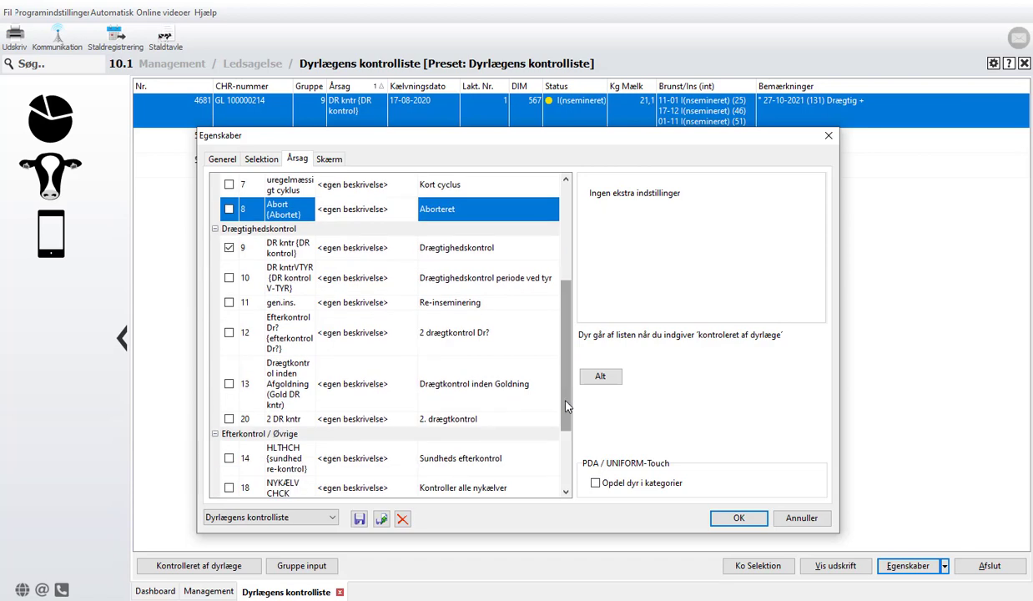
{"action": "left_click", "coordinate": [370, 259]}
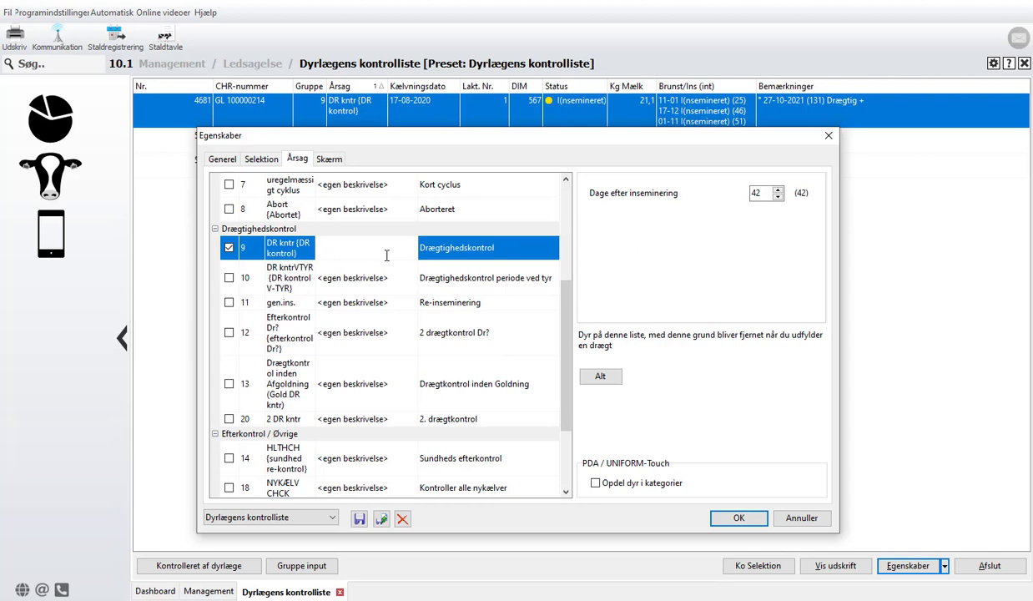
{"action": "left_click", "coordinate": [464, 285]}
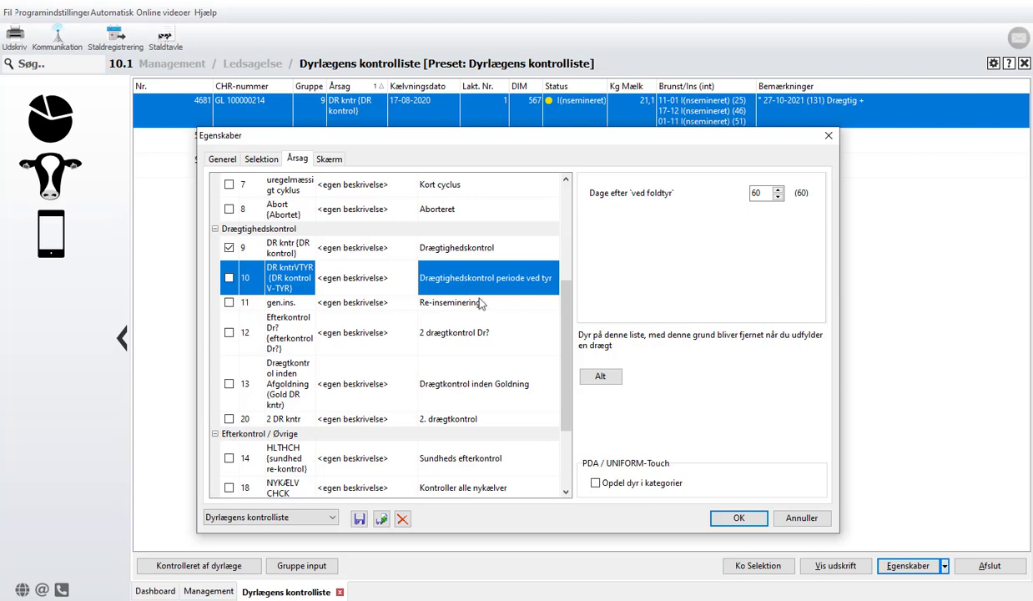
{"action": "left_click", "coordinate": [486, 304]}
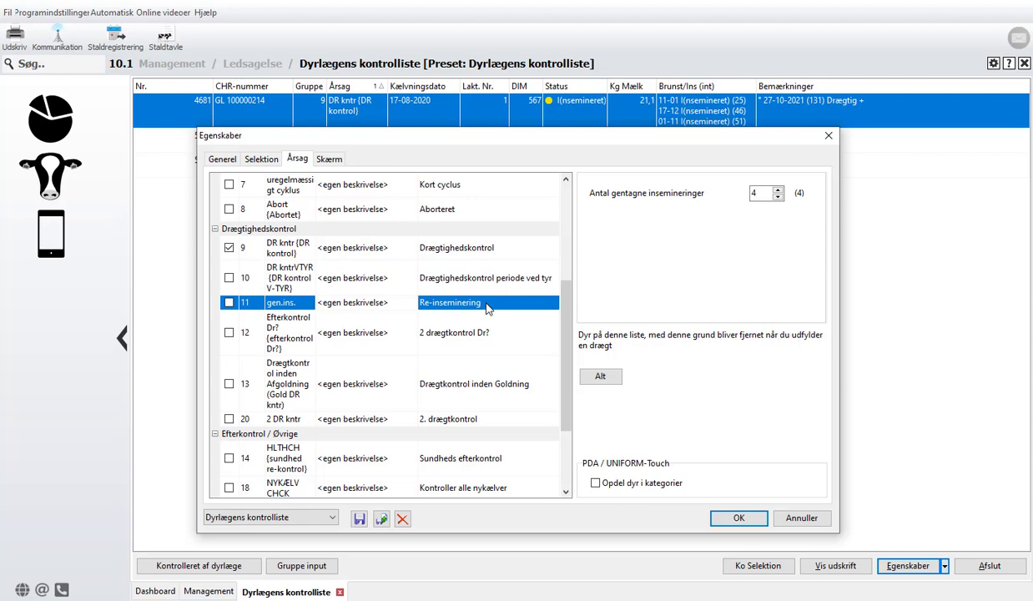
{"action": "left_click", "coordinate": [480, 327]}
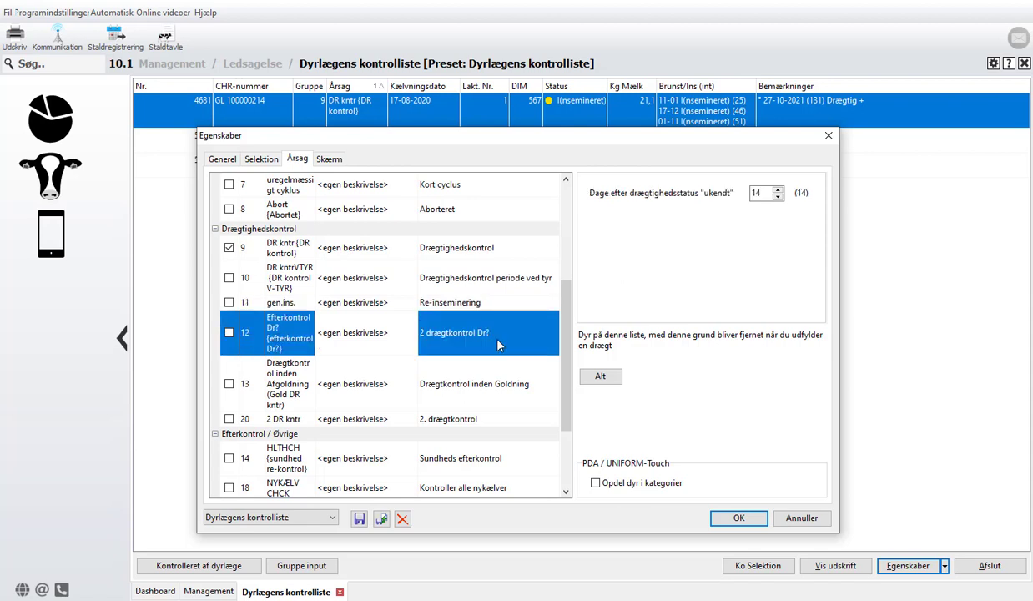
{"action": "left_click", "coordinate": [447, 333]}
{"action": "left_click", "coordinate": [451, 389]}
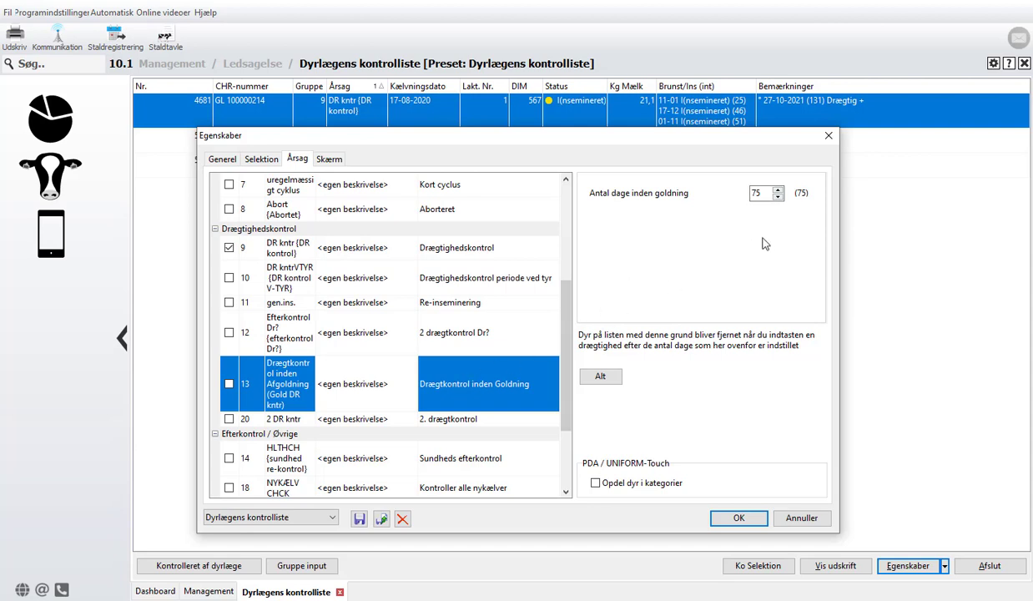
{"action": "left_click", "coordinate": [484, 423]}
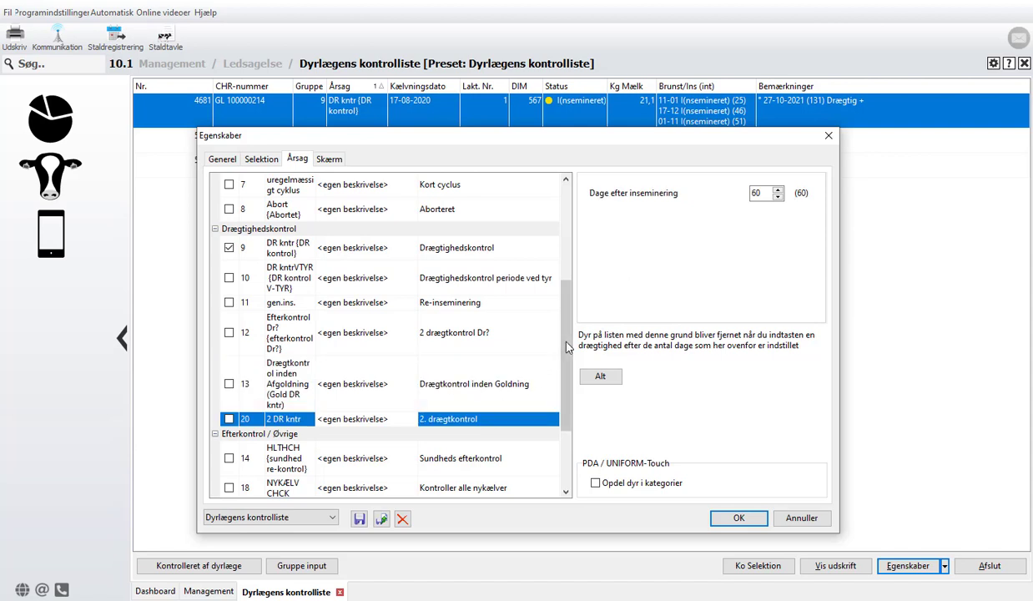
- Inspect the treatments linked to the Sundheds efterkontrol reason, including Magnet ilagt, and close the properties without saving
{"action": "left_click_drag", "start_coordinate": [566, 347], "coordinate": [557, 410]}
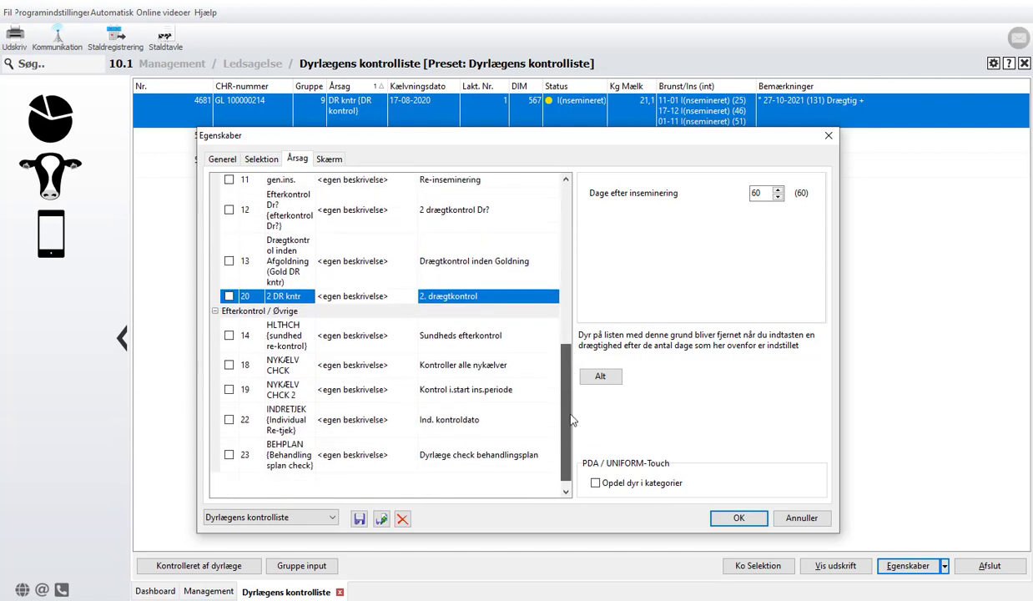
{"action": "left_click", "coordinate": [397, 347]}
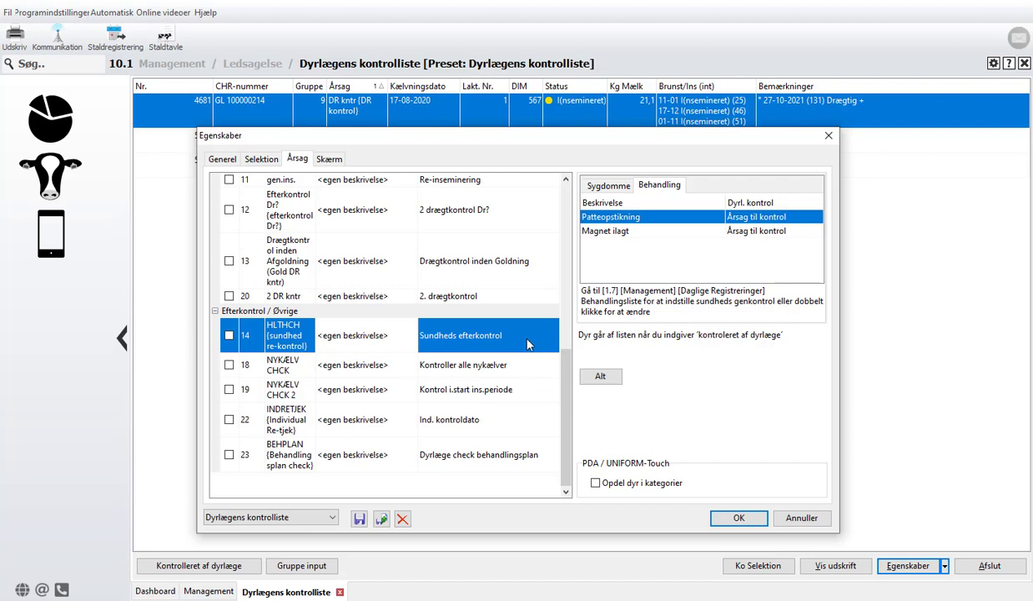
{"action": "left_click", "coordinate": [665, 234]}
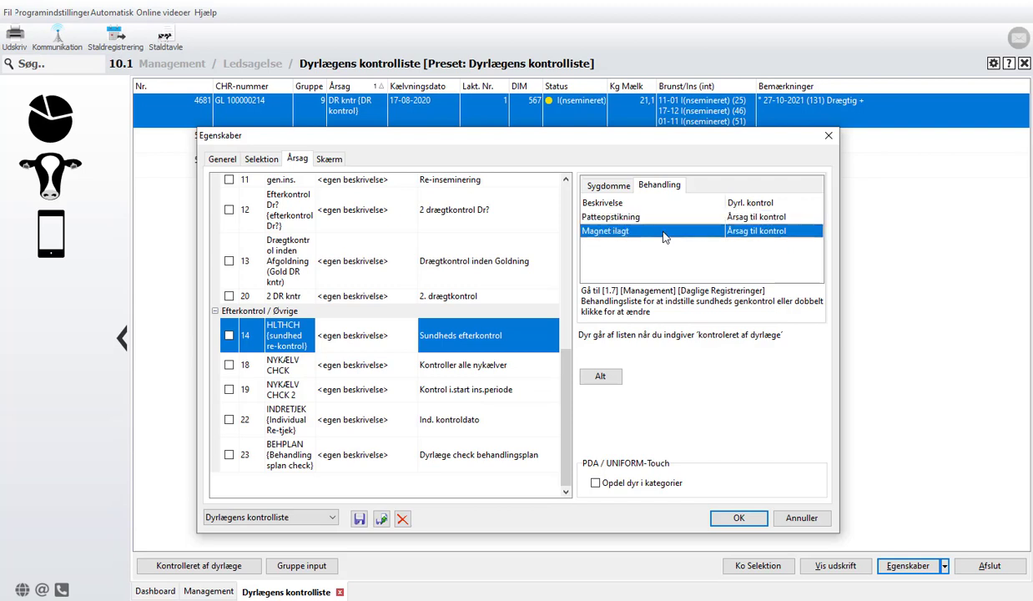
{"action": "left_click", "coordinate": [782, 517]}
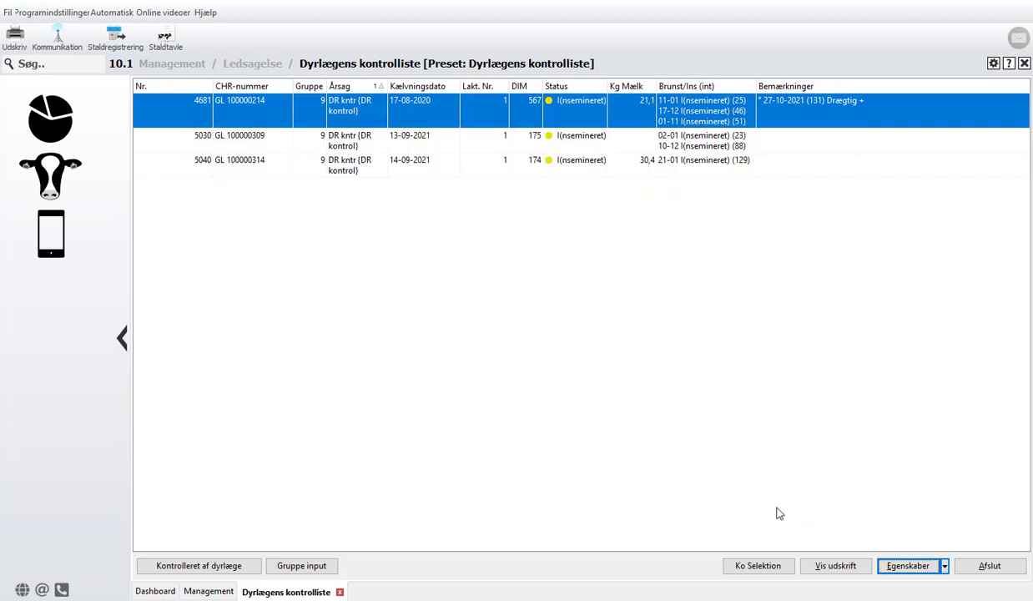
- Open the Sygdomsliste from Daglige Registreringer in Management
{"action": "left_click", "coordinate": [52, 179]}
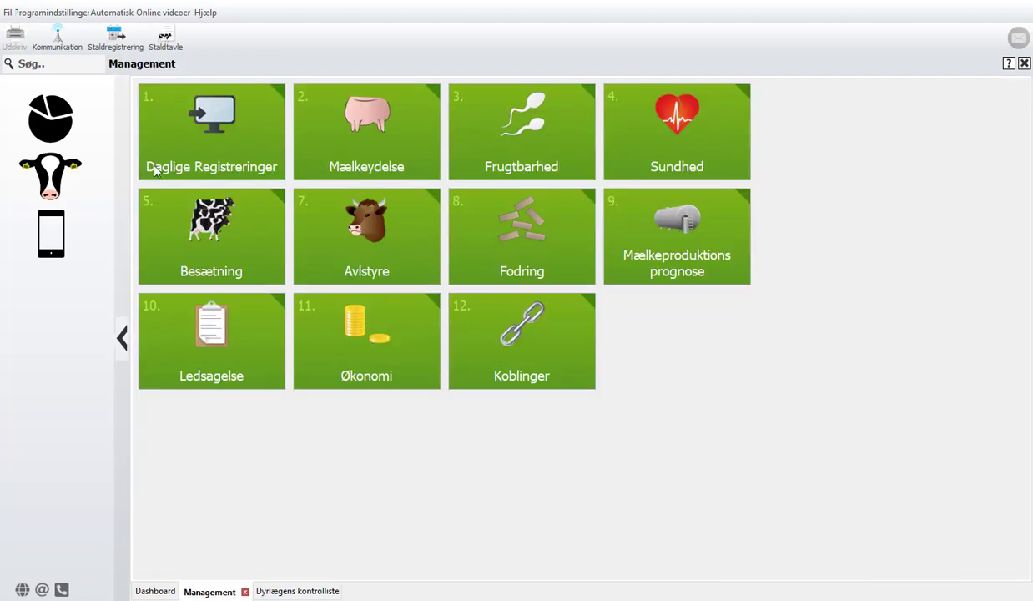
{"action": "left_click", "coordinate": [201, 163]}
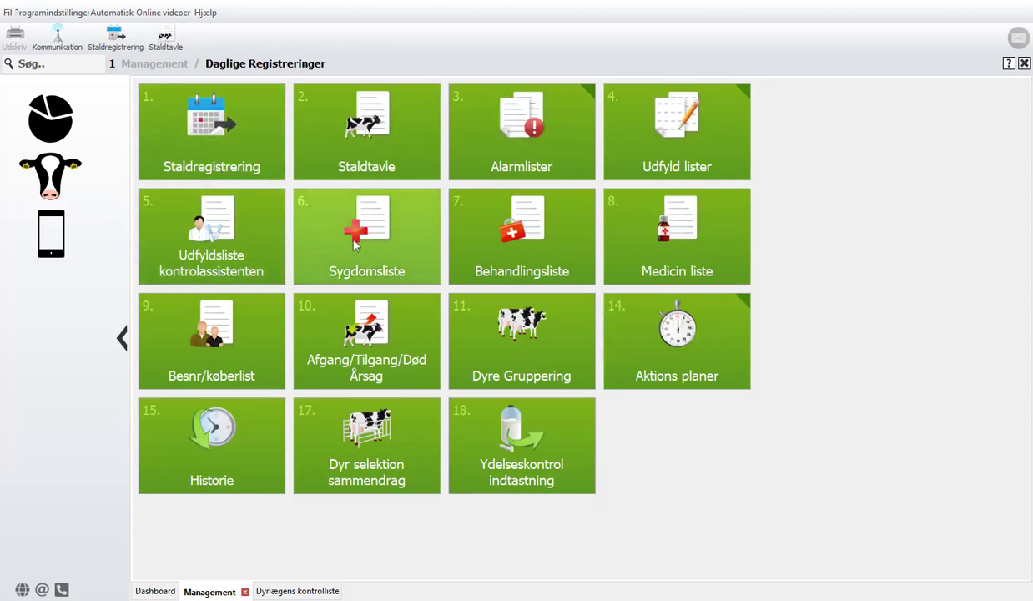
{"action": "left_click", "coordinate": [386, 262]}
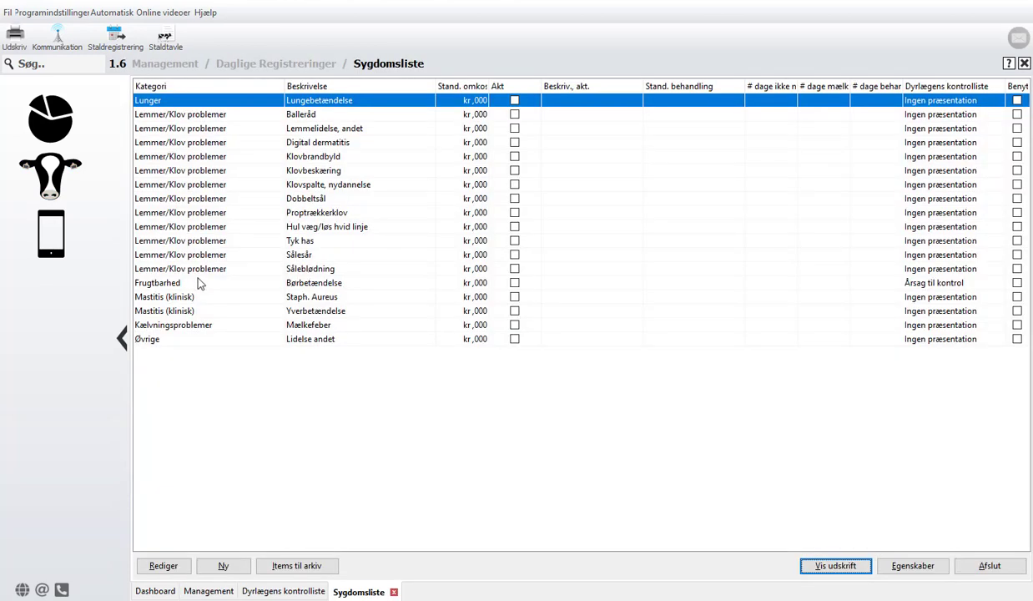
- Check which Dyrlægens kontrolliste actions are available for the disease Børbetændelse, and close its editor without saving
{"action": "left_click", "coordinate": [308, 285]}
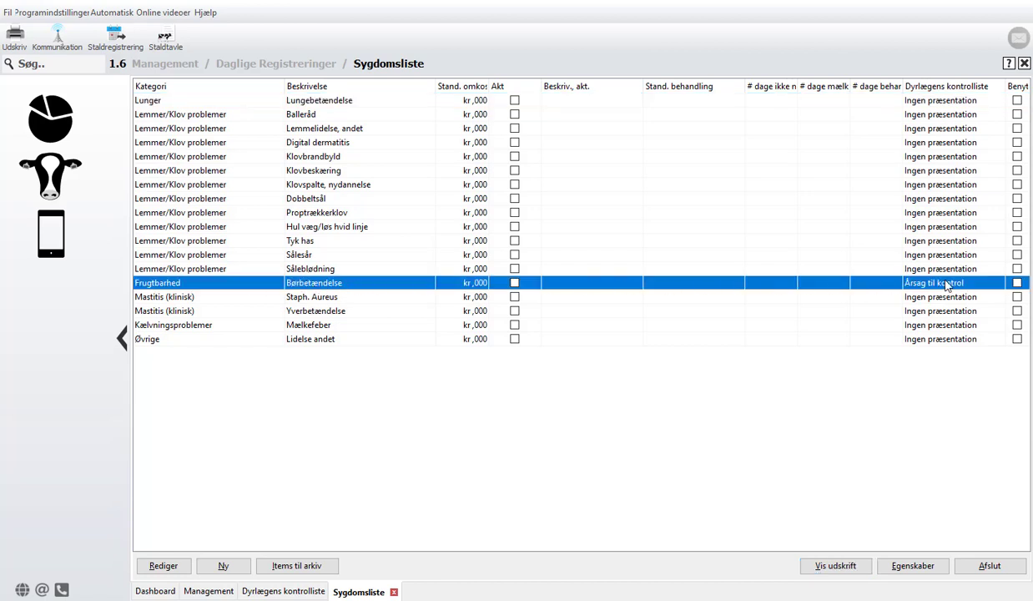
{"action": "double_click", "coordinate": [708, 284]}
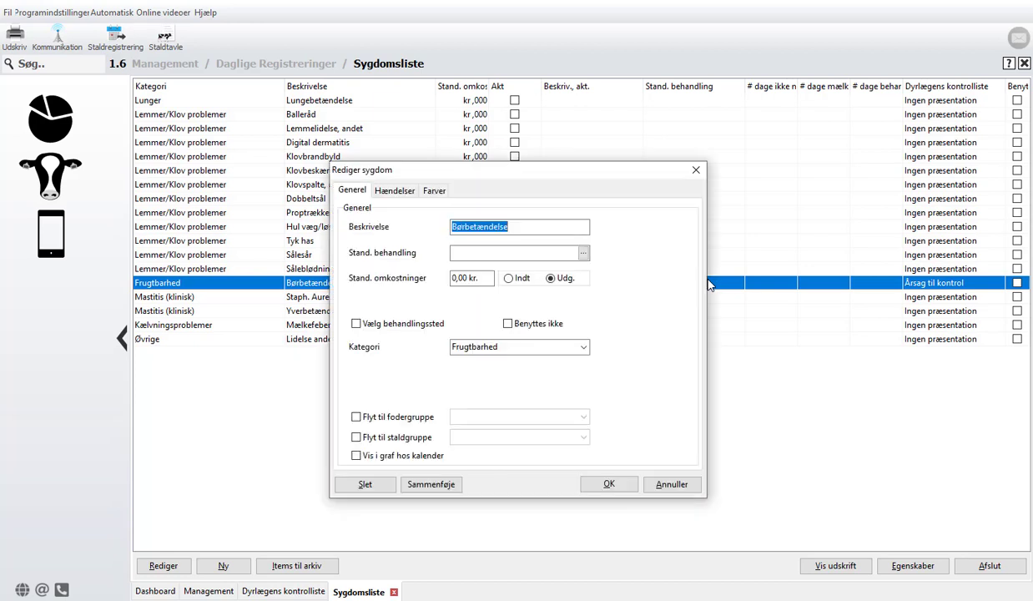
{"action": "left_click", "coordinate": [400, 192]}
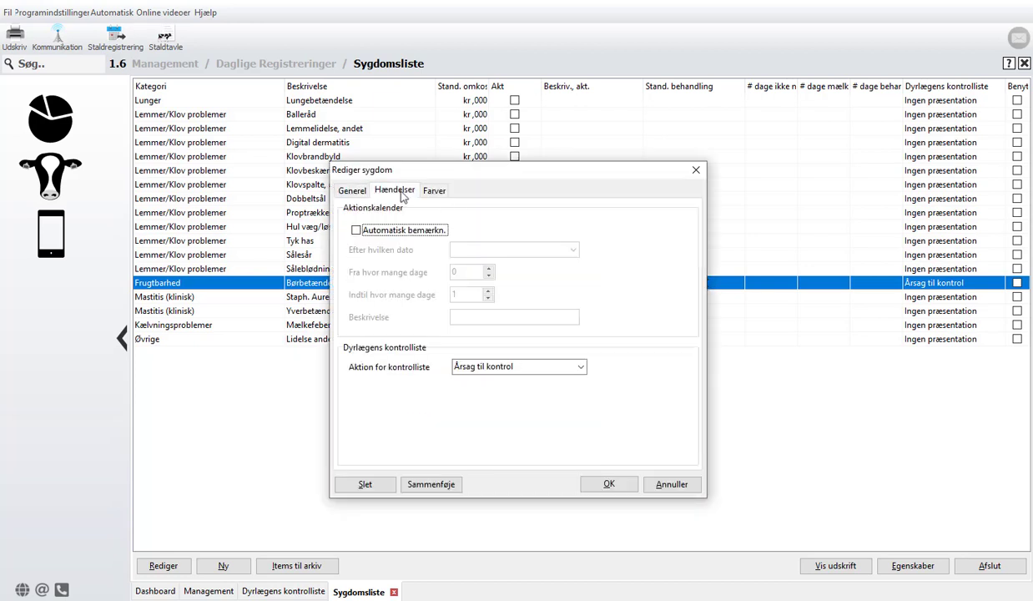
{"action": "left_click", "coordinate": [581, 368]}
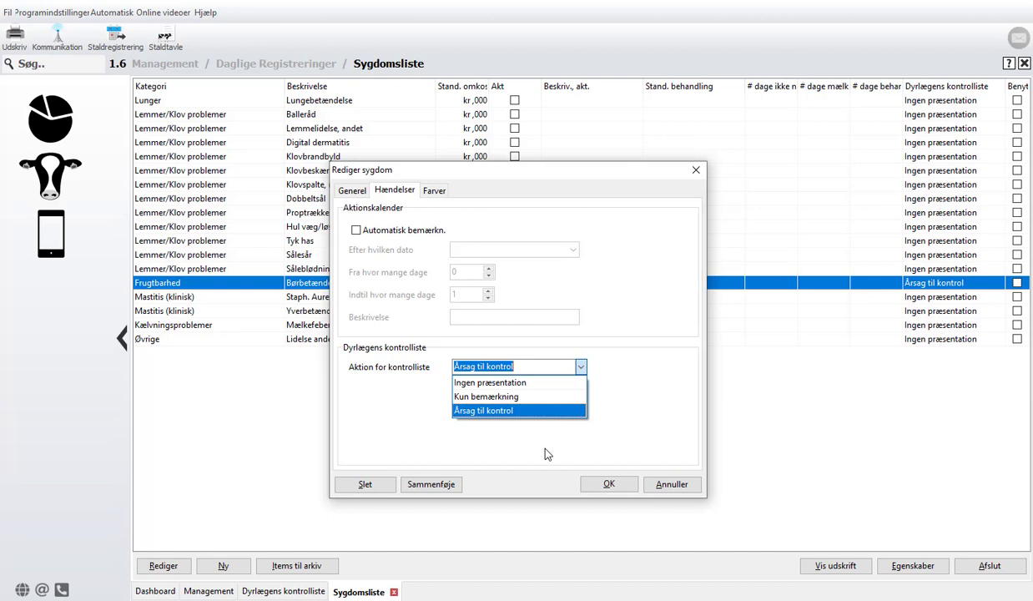
{"action": "left_click", "coordinate": [671, 484]}
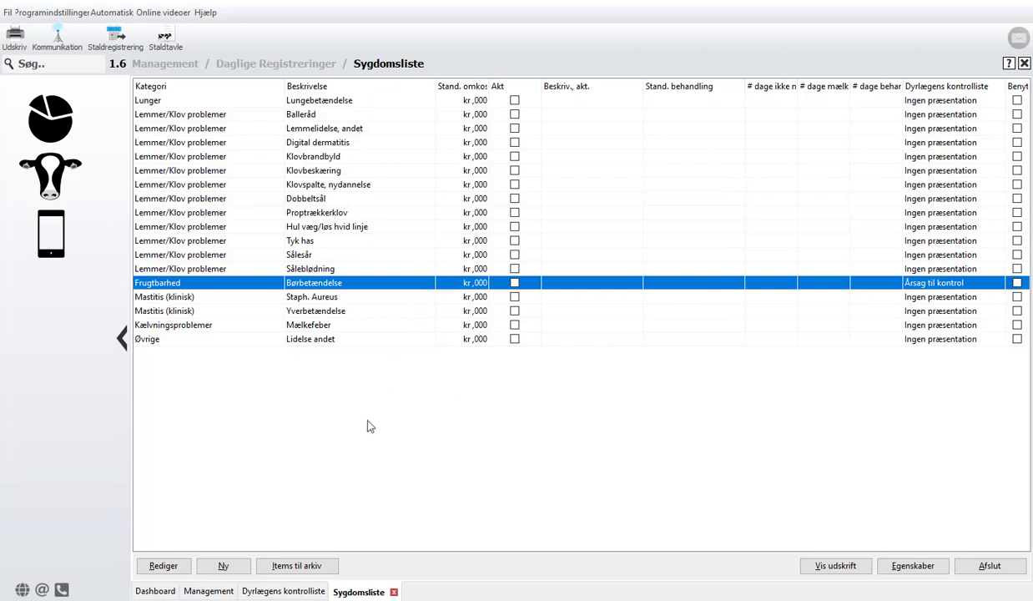
- Return to Dyrlægens kontrolliste and review the diseases linked to the Sundheds efterkontrol reason in its properties
{"action": "left_click", "coordinate": [301, 589]}
{"action": "left_click", "coordinate": [890, 569]}
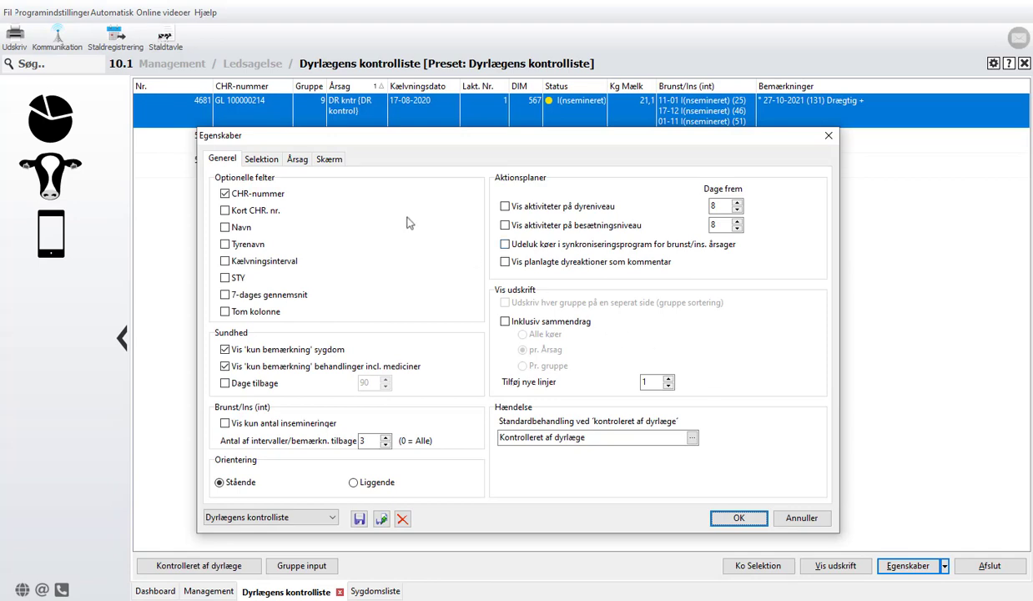
{"action": "left_click", "coordinate": [296, 158]}
{"action": "scroll", "coordinate": [546, 293], "scroll_direction": "down", "scroll_amount": 10}
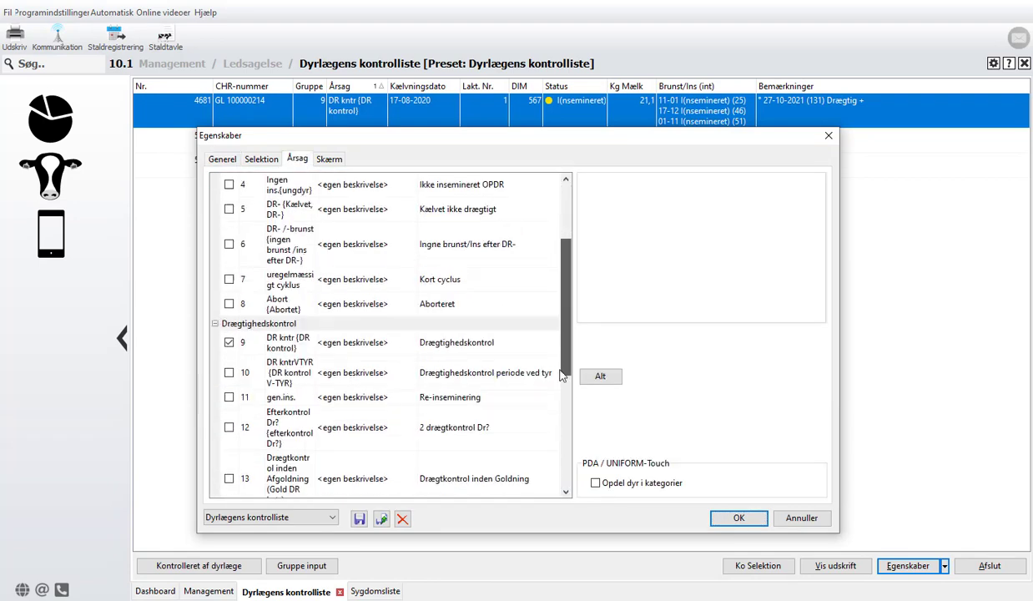
{"action": "left_click", "coordinate": [469, 345]}
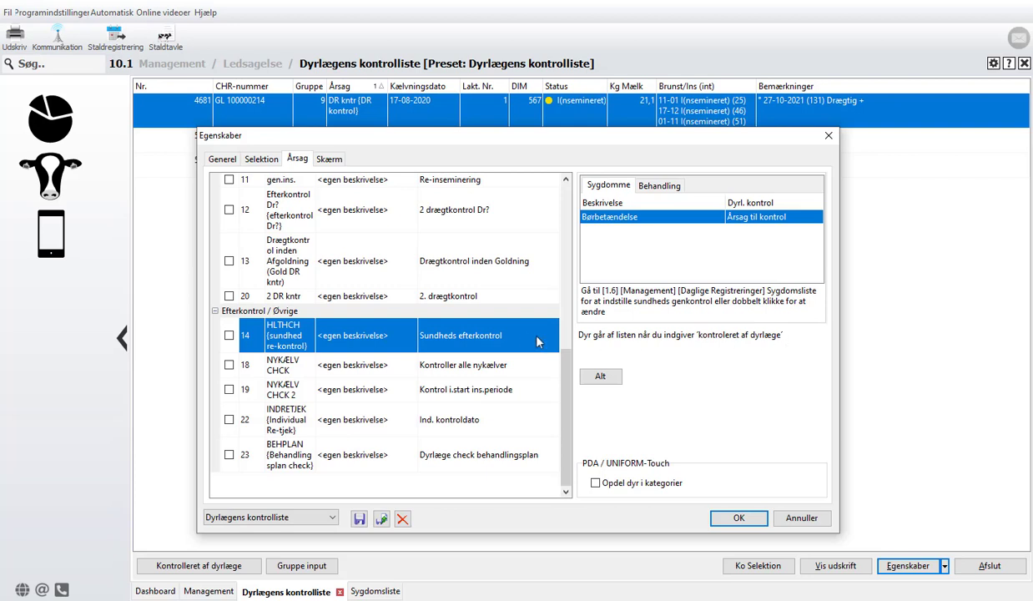
- Examine the settings and removal rules of the remaining Efterkontrol / Øvrige reasons, from Kontroller alle nykælver through Dyrlæge check behandlingsplan
{"action": "left_click", "coordinate": [503, 369]}
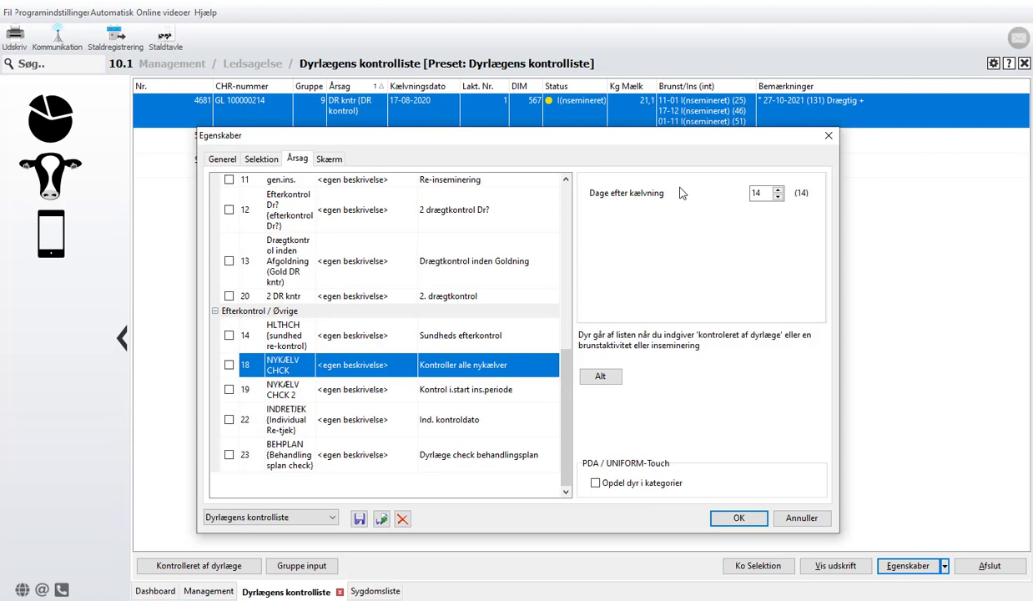
{"action": "left_click", "coordinate": [526, 397]}
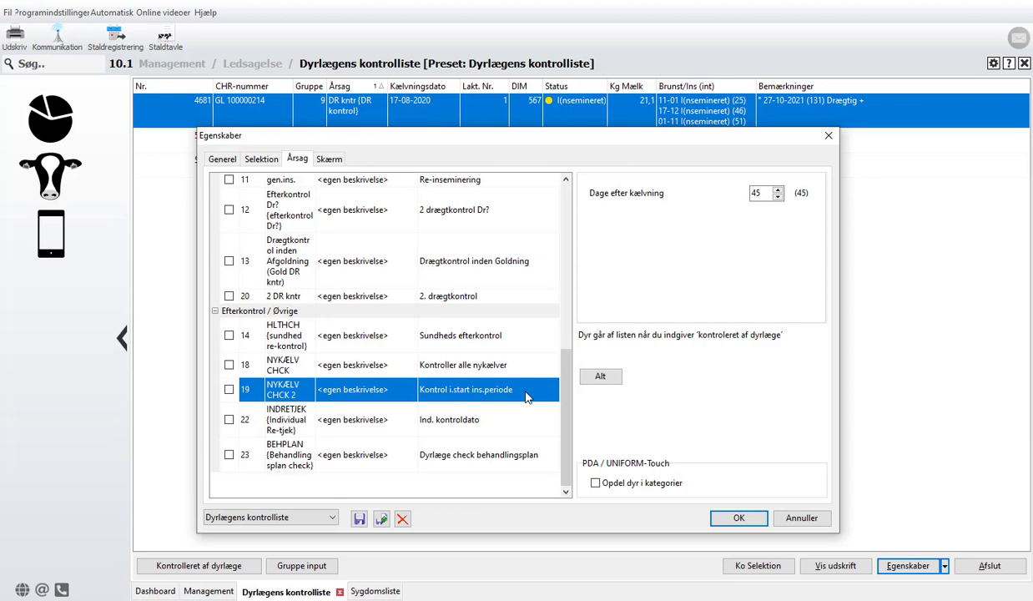
{"action": "left_click", "coordinate": [501, 427]}
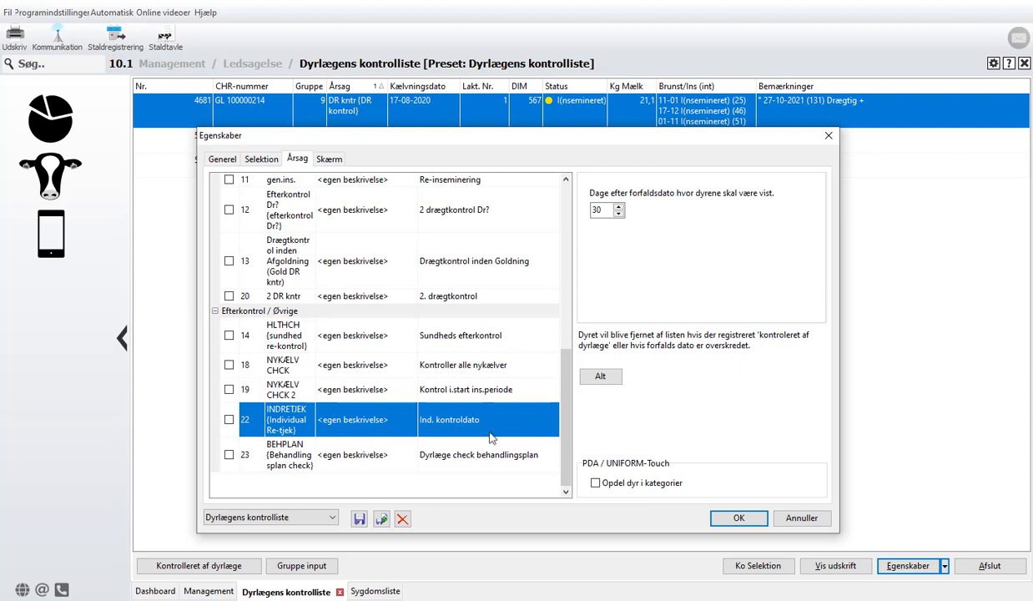
{"action": "left_click", "coordinate": [447, 444]}
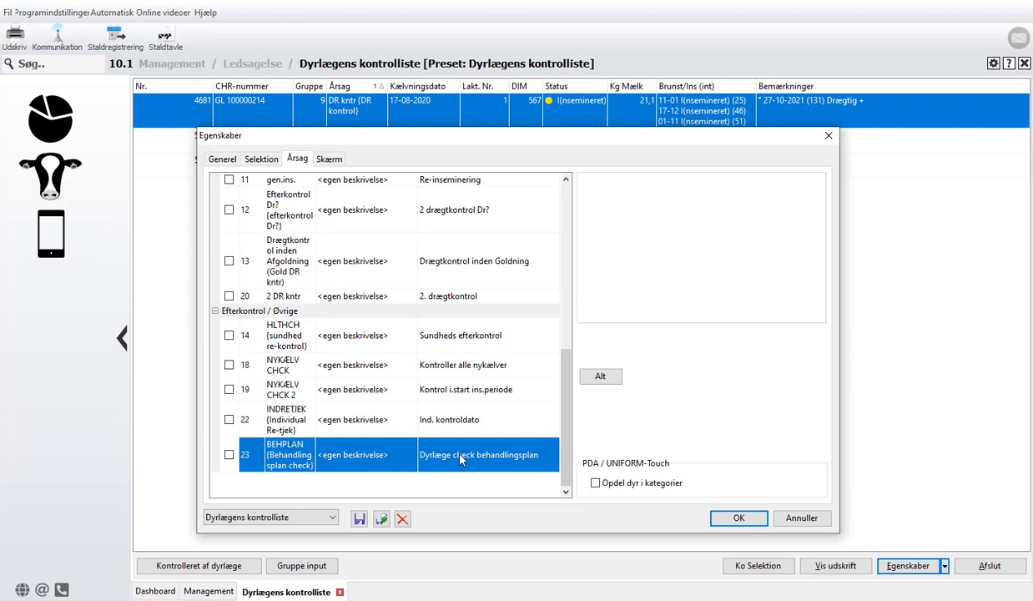
- Enable the reasons Sundheds efterkontrol and Ind. kontroldato, save them in the Dyrlægens kontrolliste preset, and apply the properties
{"action": "left_click", "coordinate": [230, 336]}
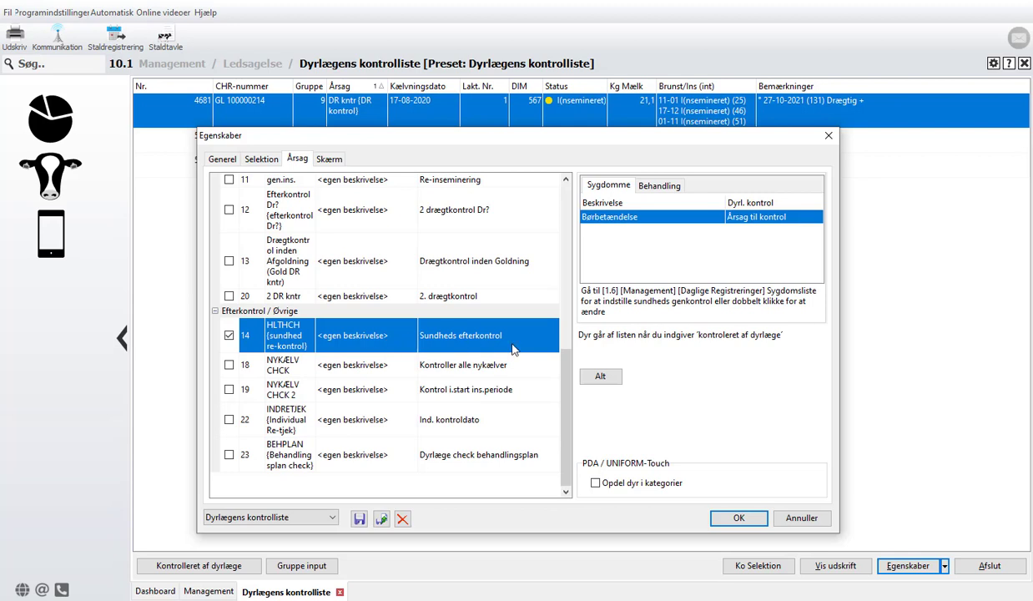
{"action": "left_click", "coordinate": [659, 188]}
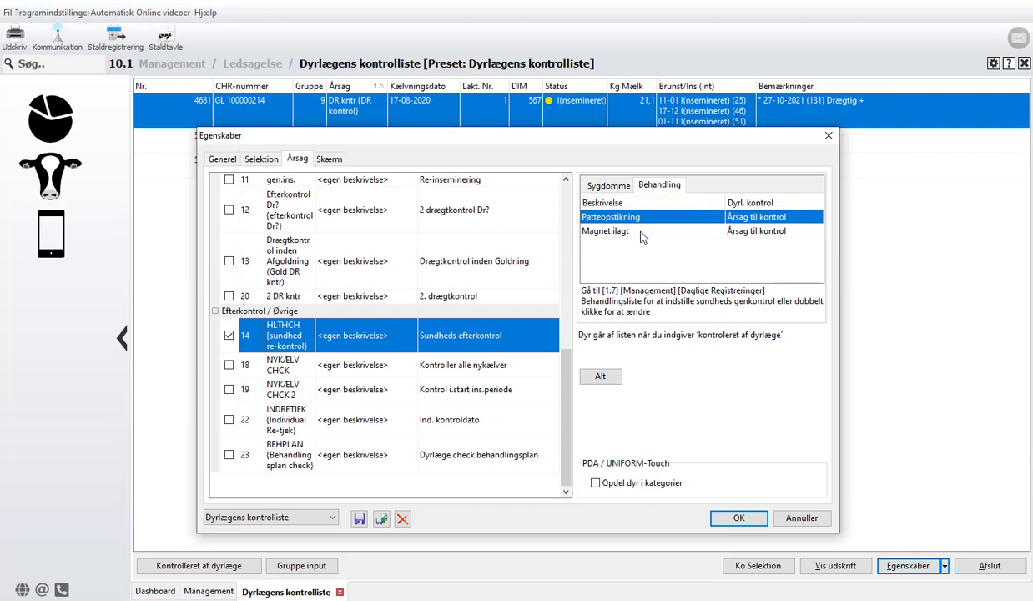
{"action": "left_click", "coordinate": [228, 419]}
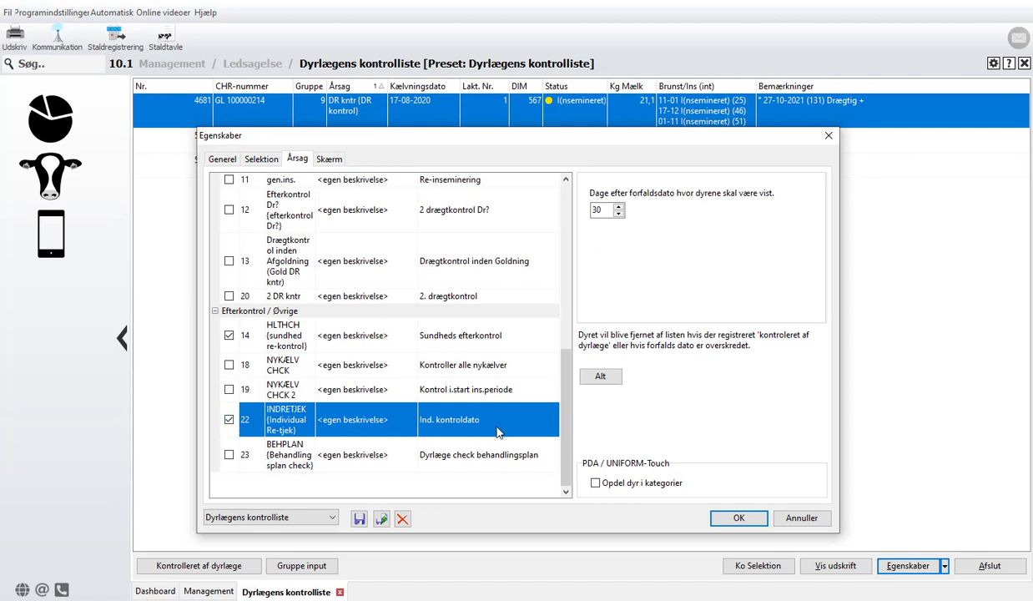
{"action": "left_click", "coordinate": [359, 519]}
{"action": "left_click", "coordinate": [739, 518]}
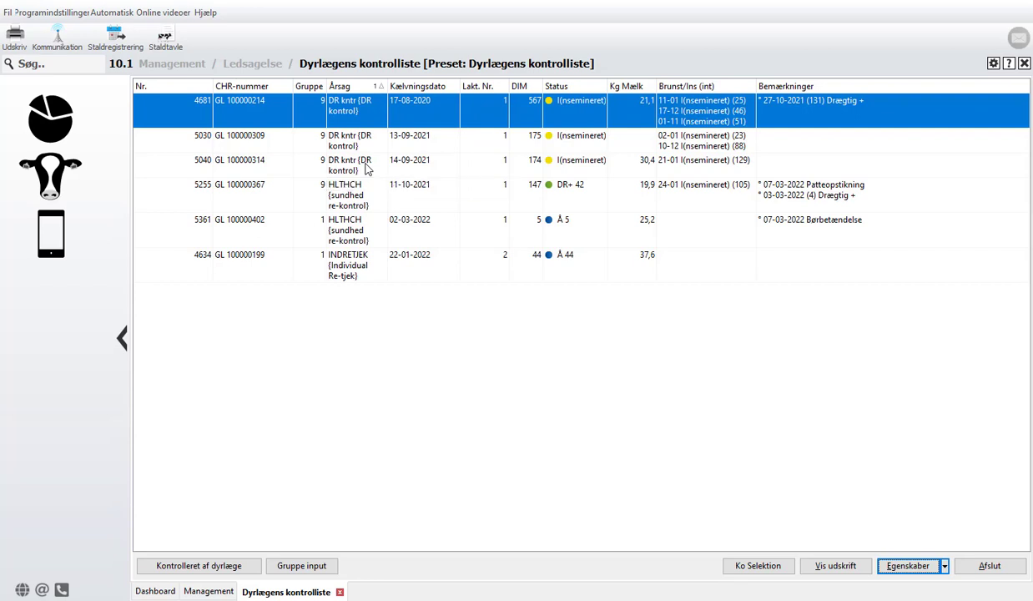
- Inspect the animals listed for HLTHCH and INDRETJEK, and open the health records of cow 4634
{"action": "left_click", "coordinate": [478, 220]}
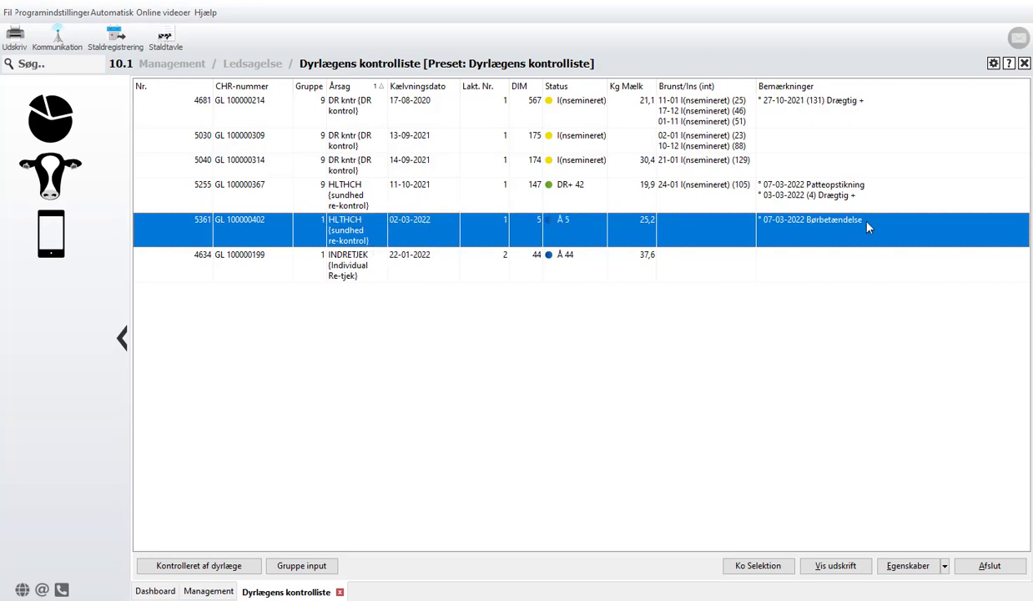
{"action": "left_click", "coordinate": [388, 272]}
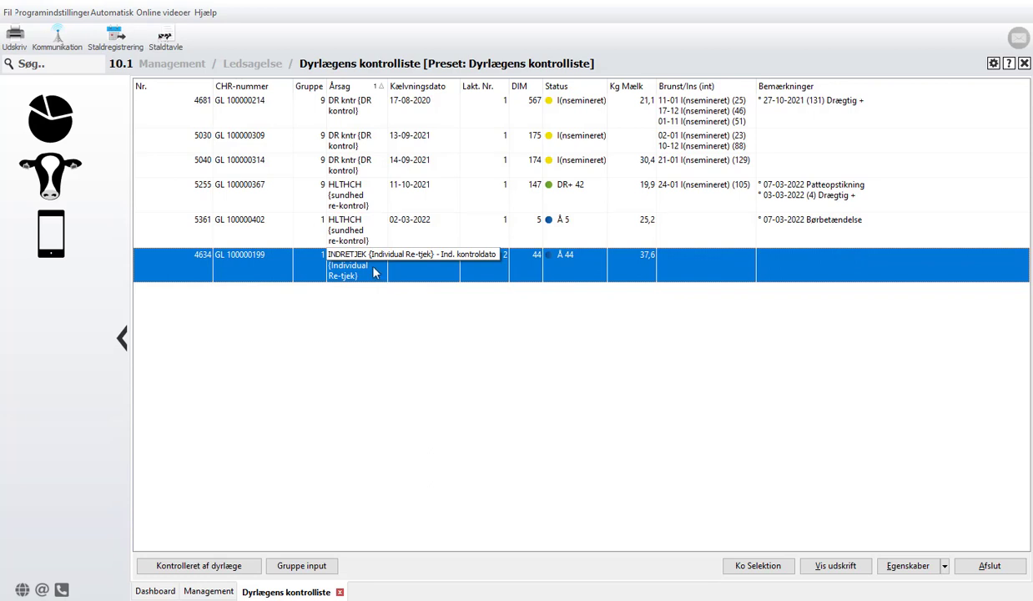
{"action": "double_click", "coordinate": [365, 262]}
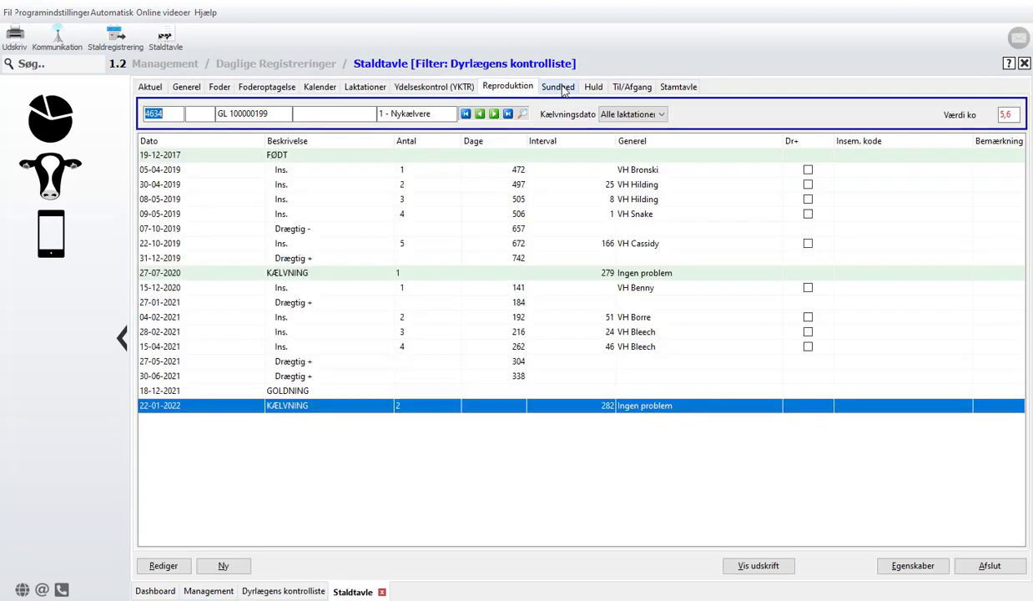
{"action": "left_click", "coordinate": [561, 87]}
{"action": "left_click", "coordinate": [309, 199]}
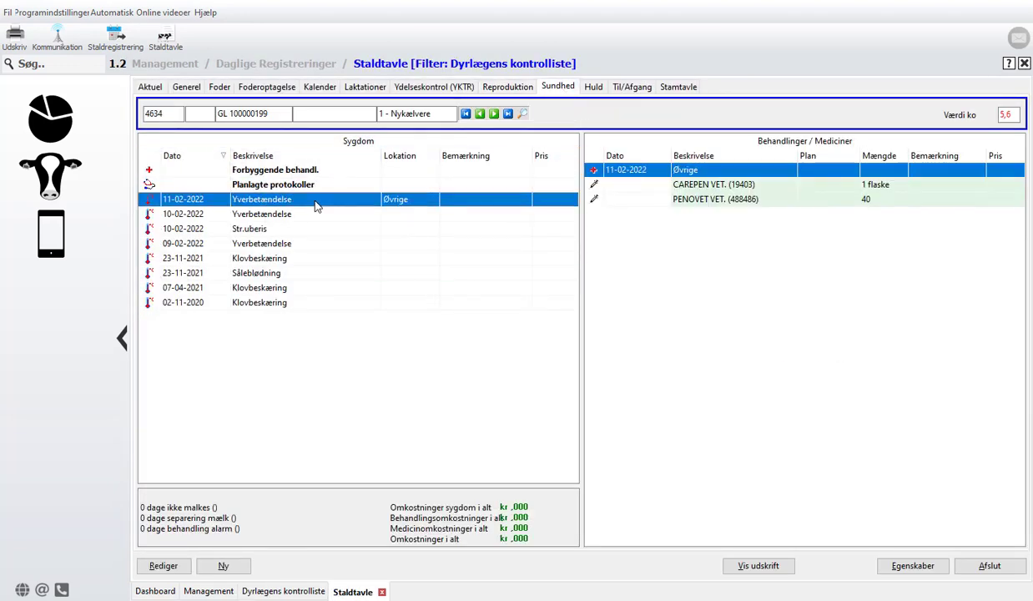
- Check the Ind. kontroldato in cow 4634's Yverbetændelse record of 11-02-2022, and close the record without saving
{"action": "double_click", "coordinate": [386, 203]}
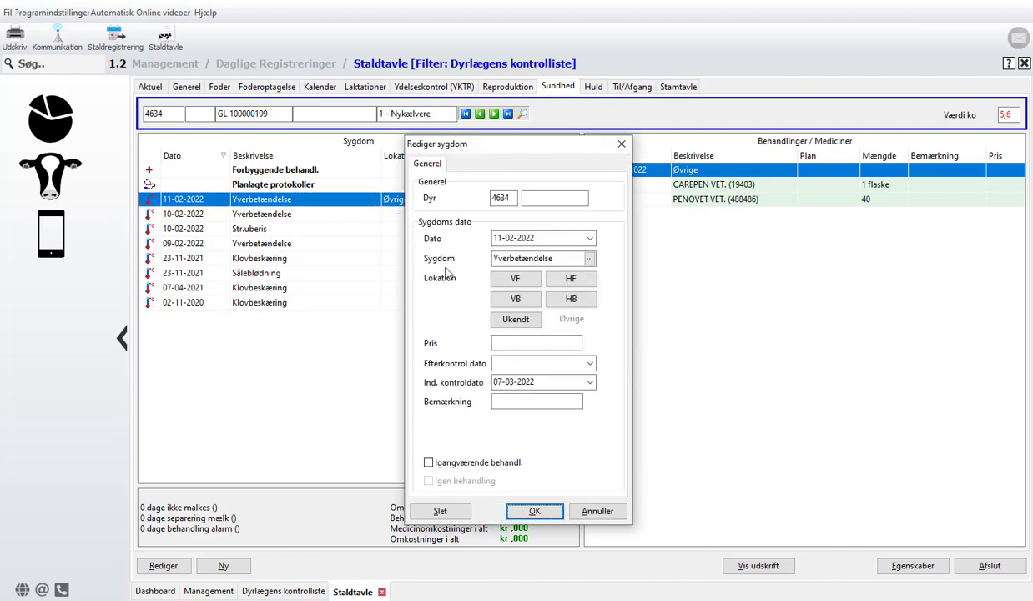
{"action": "left_click_drag", "start_coordinate": [530, 382], "coordinate": [459, 358]}
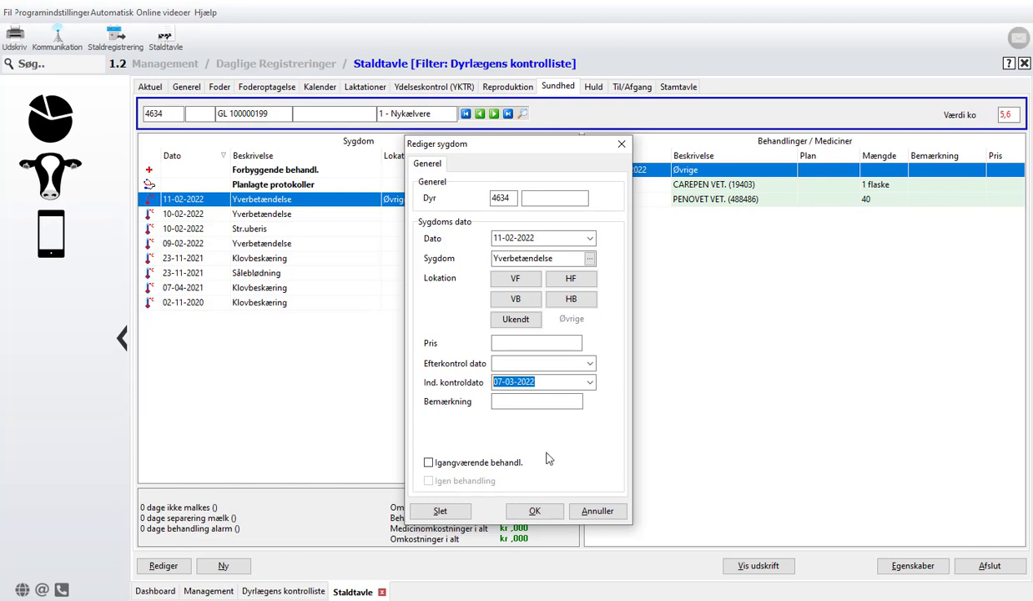
{"action": "left_click", "coordinate": [593, 501]}
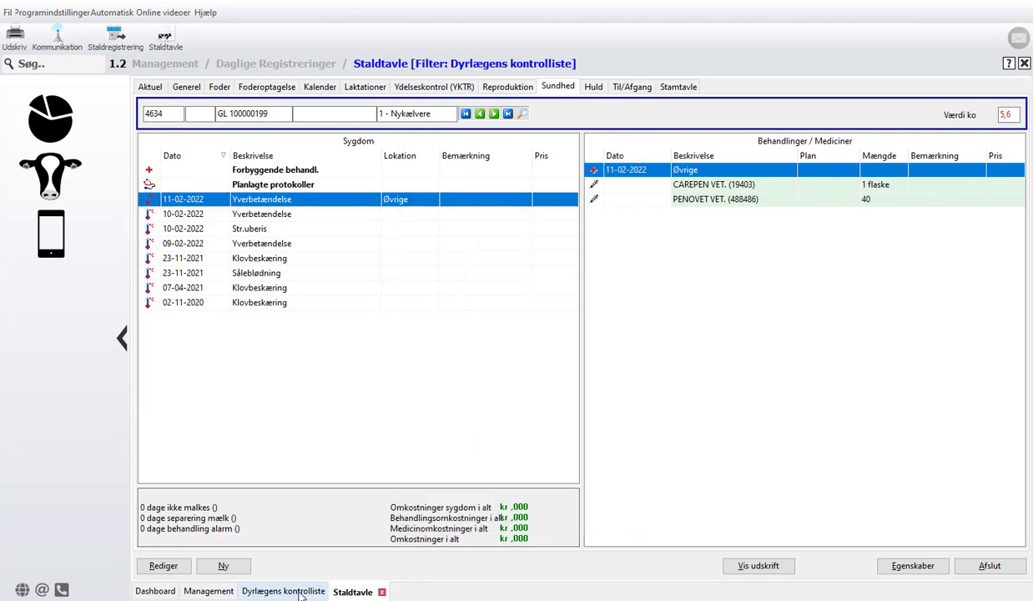